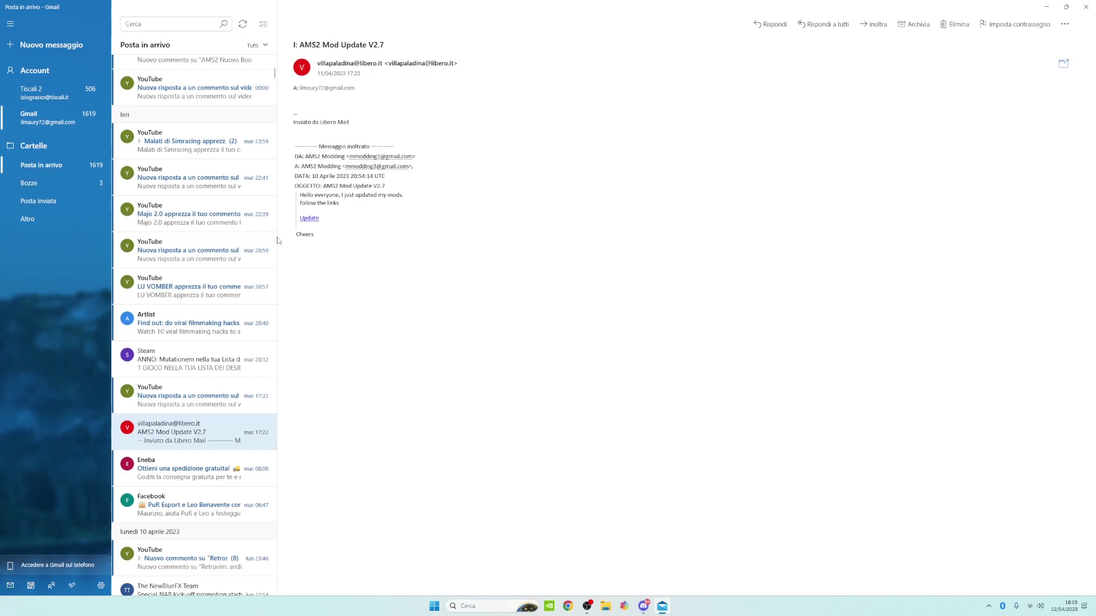
Follow the Update link in the AMS2 Mod Update V2.7 email and open the modding blog's Download Folder, dismissing the translation prompt.
click(304, 220)
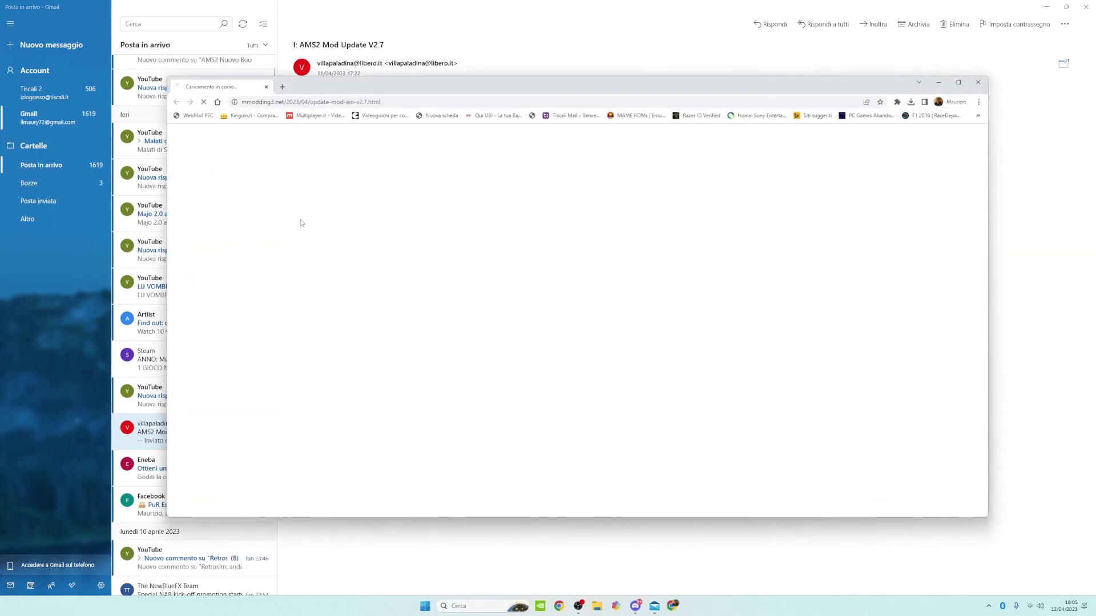
drag(593, 87, 589, 68)
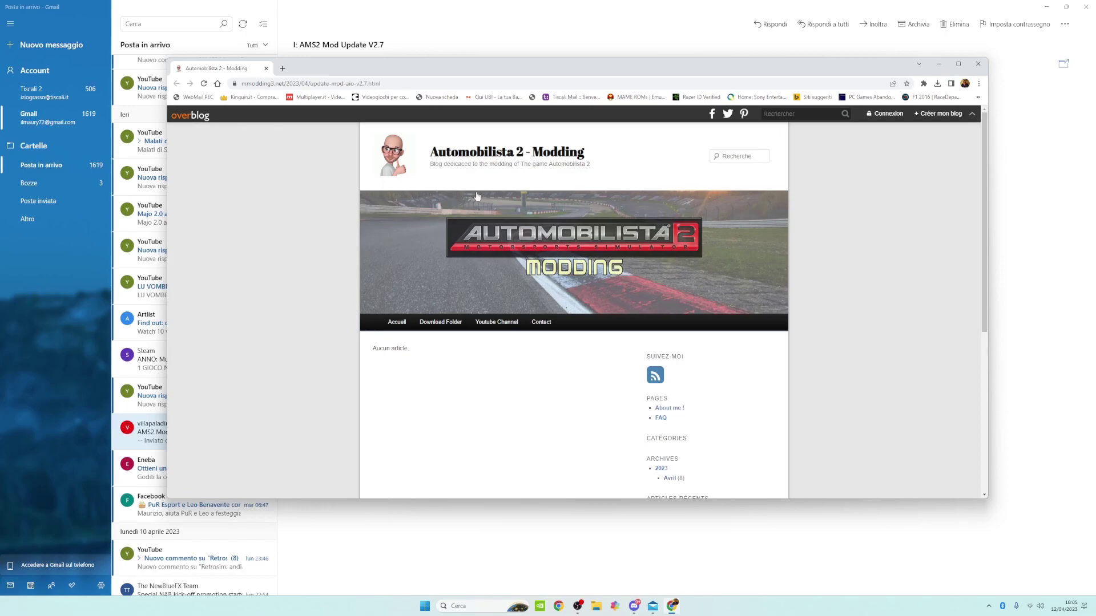
click(439, 331)
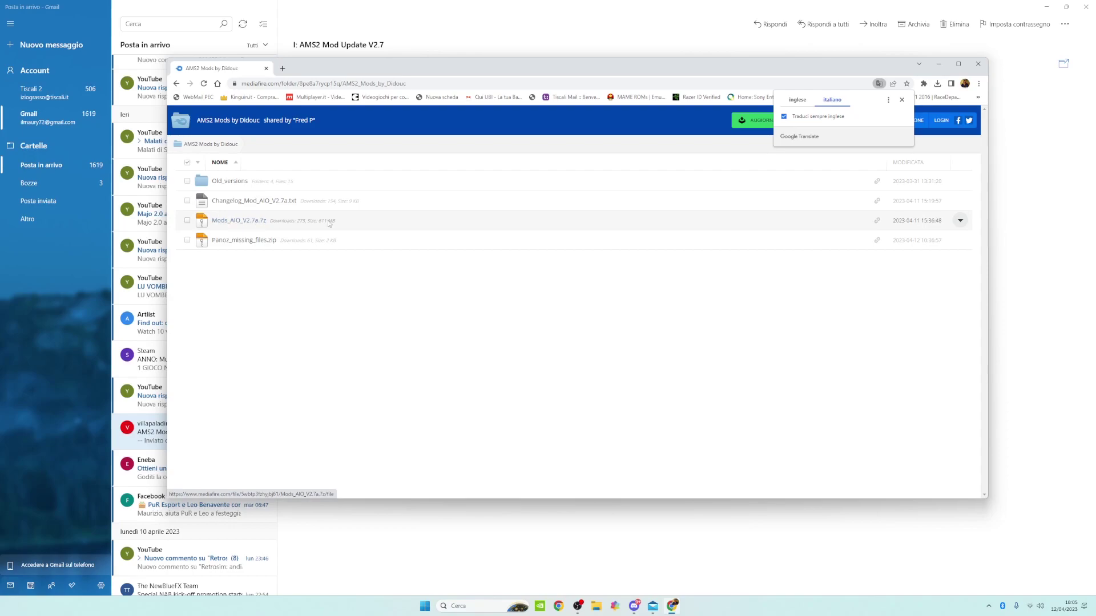
click(902, 100)
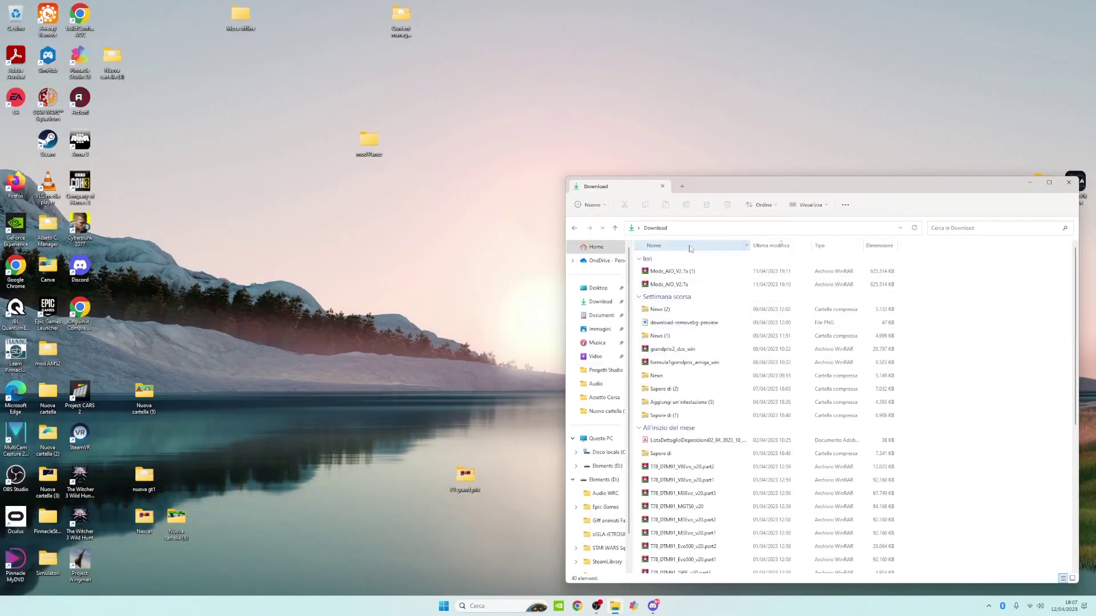
Extract the downloaded Mods_AIO_V2.7a archive into the mod Panoz folder on the desktop.
double_click(654, 285)
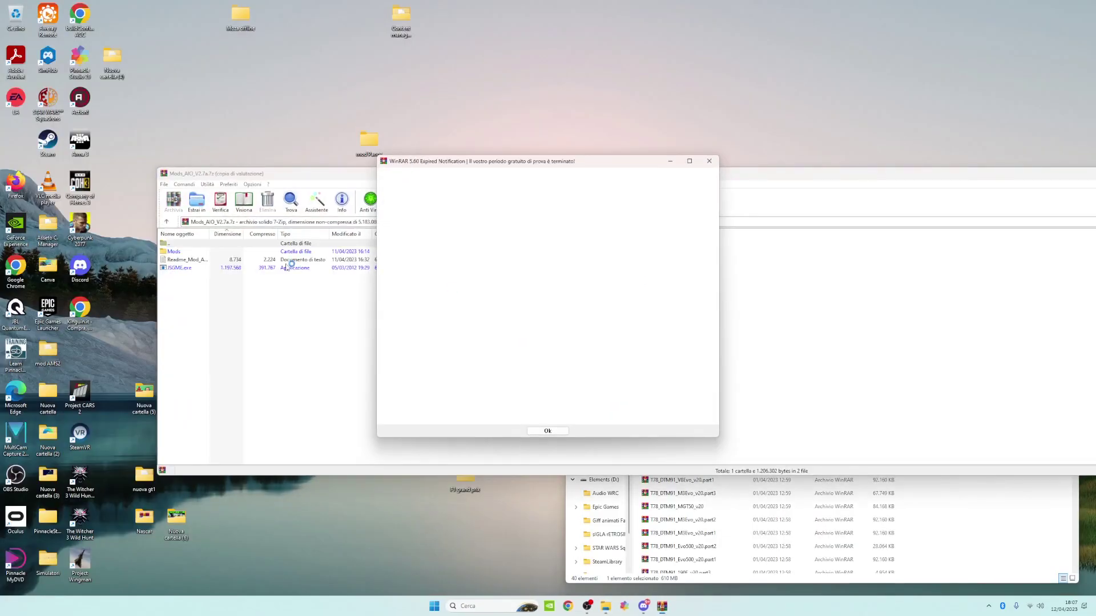
click(709, 161)
click(203, 208)
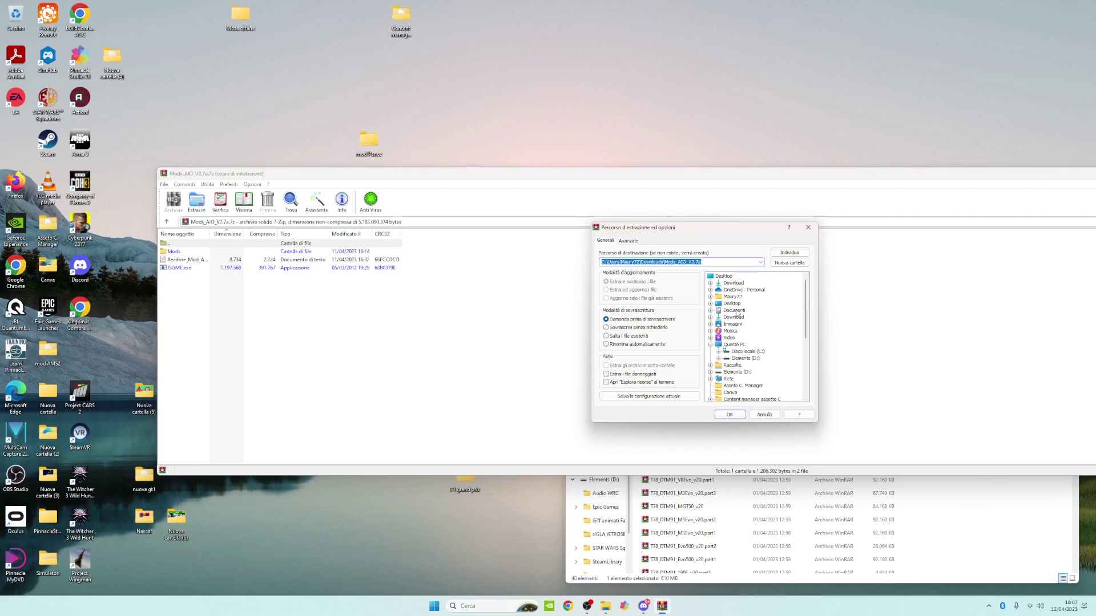
scroll(805, 334, down, 4)
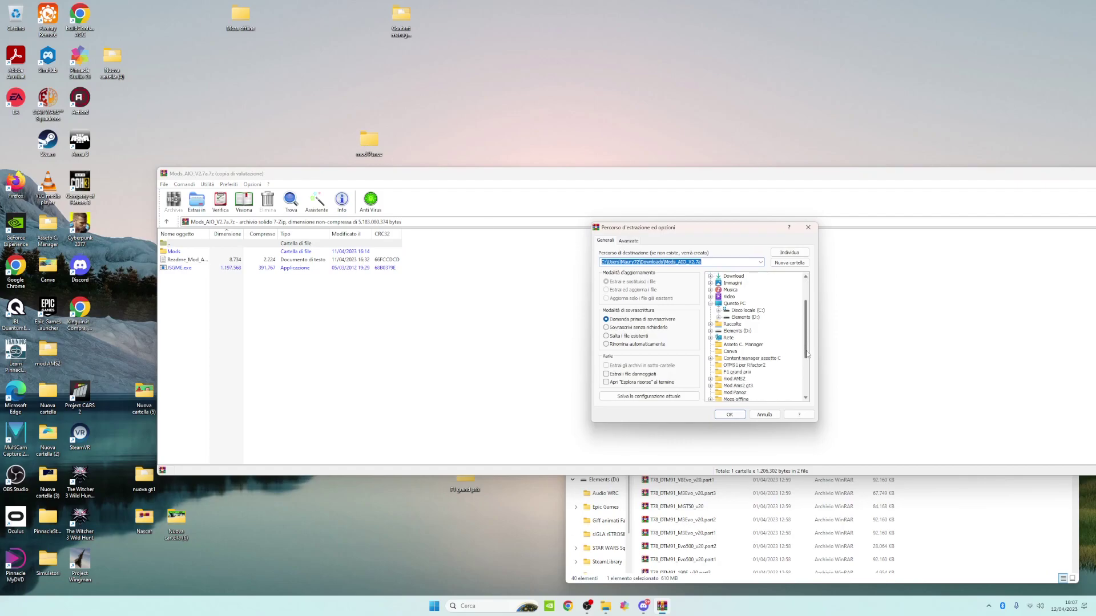
click(736, 358)
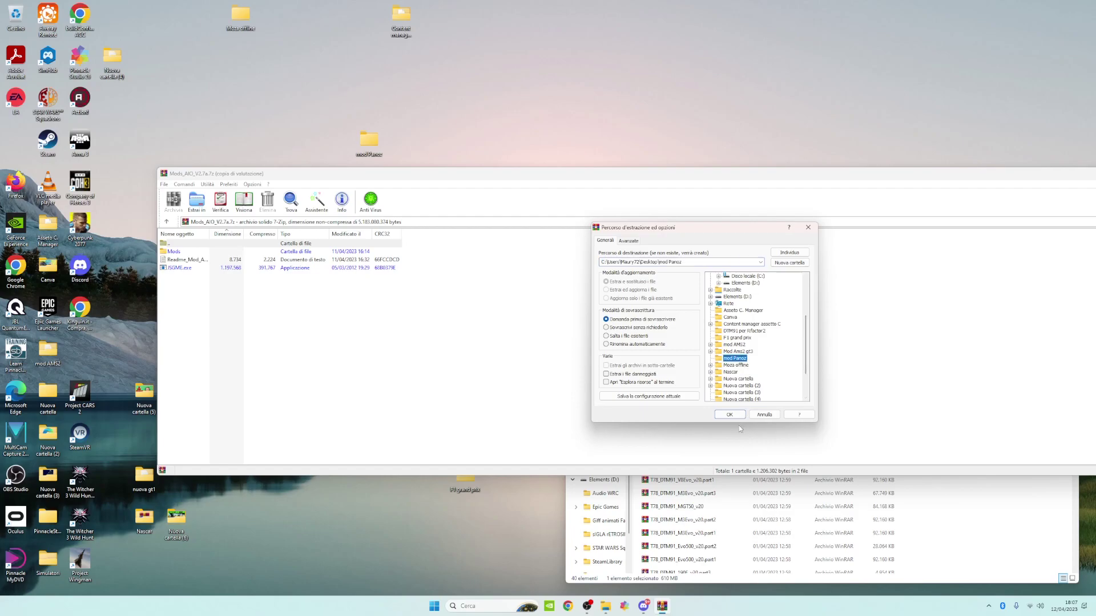
click(730, 415)
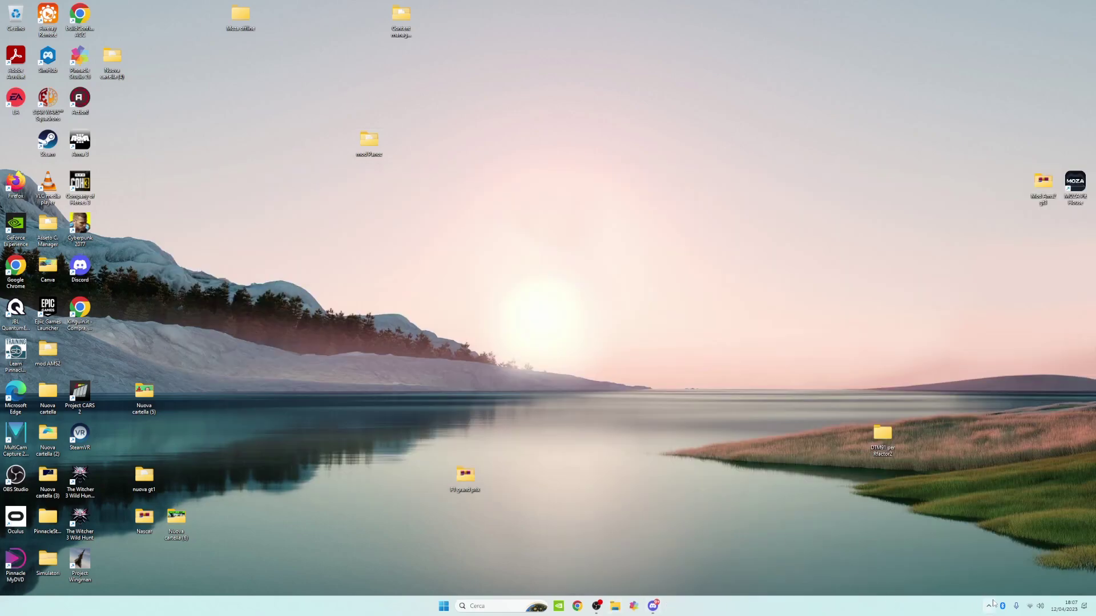
Switch to Steam and open Automobilista 2 in the game library.
click(991, 605)
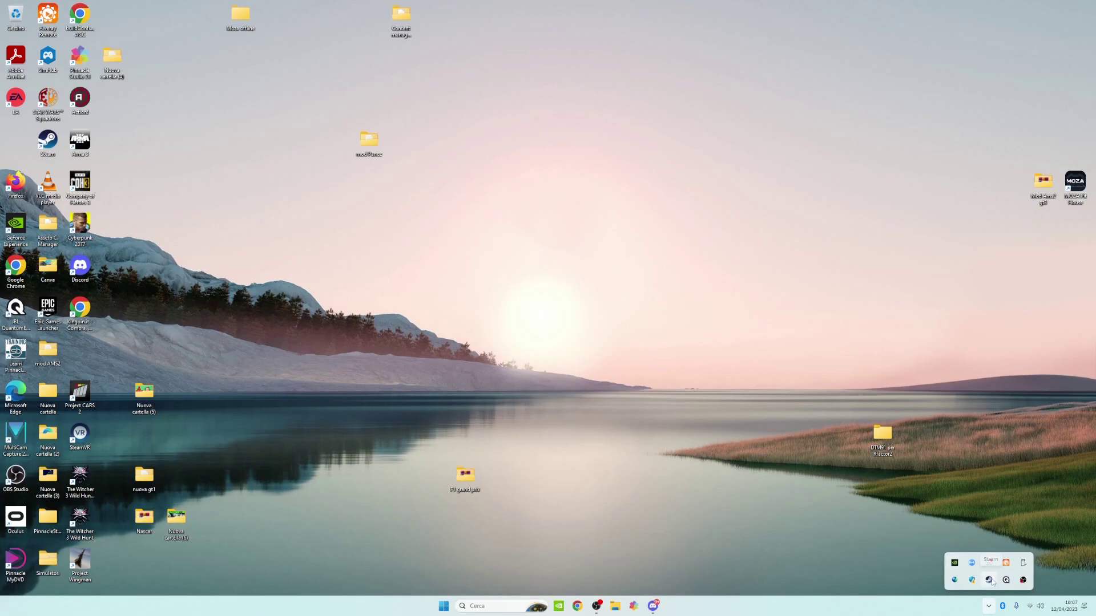
right_click(990, 580)
click(990, 579)
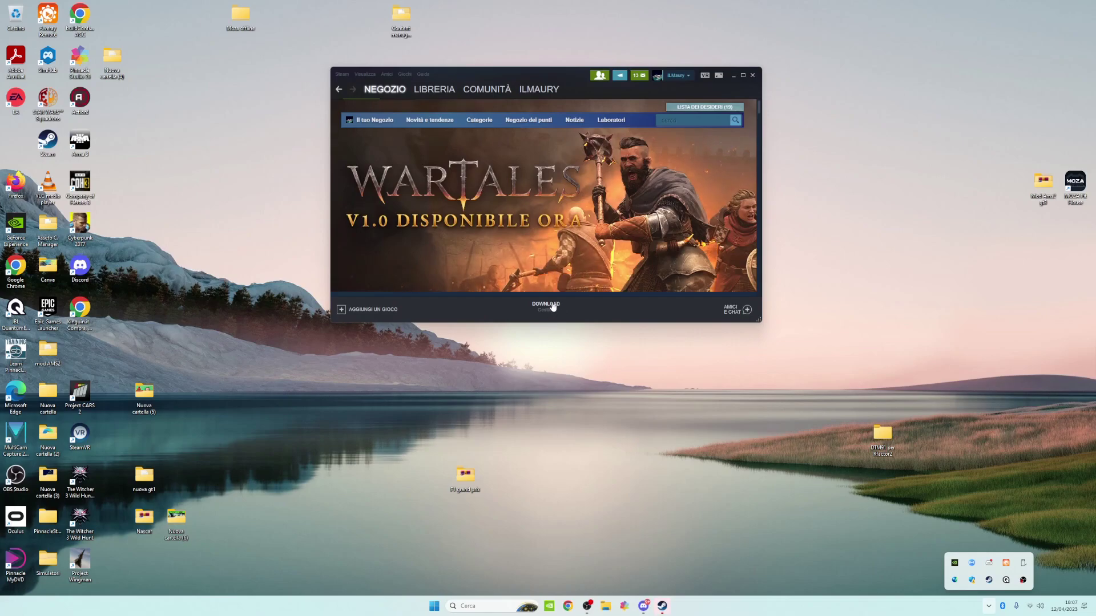
click(550, 306)
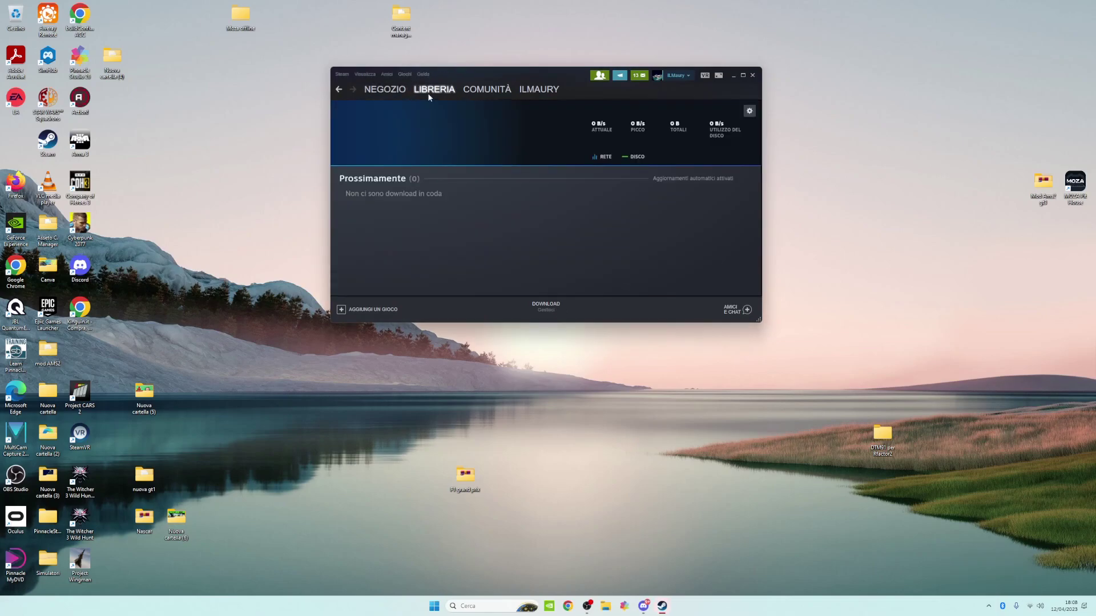
click(416, 89)
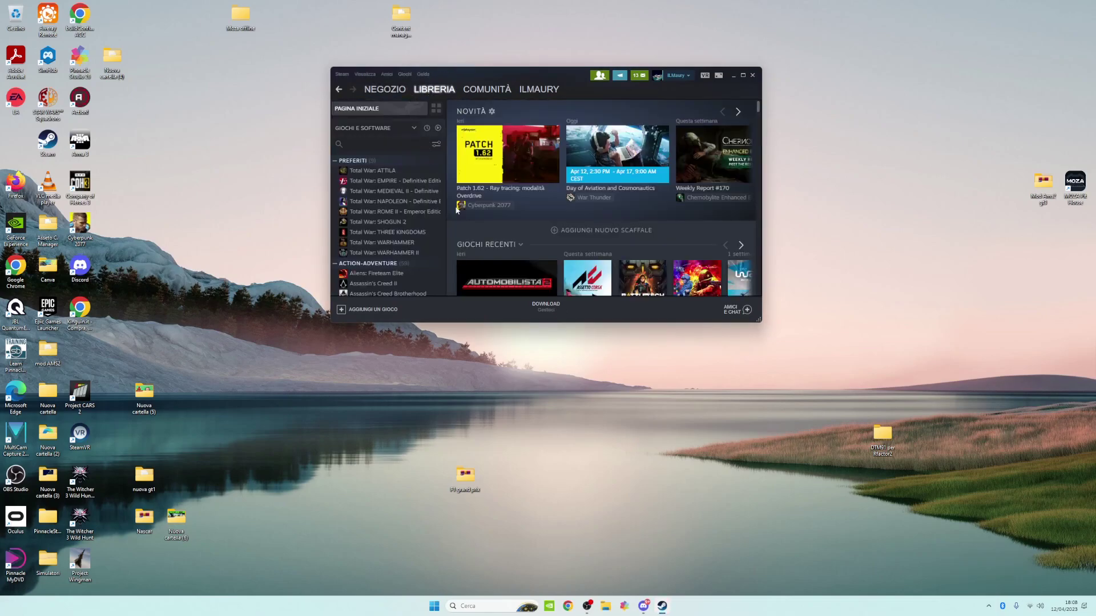
scroll(504, 225, down, 2)
click(500, 253)
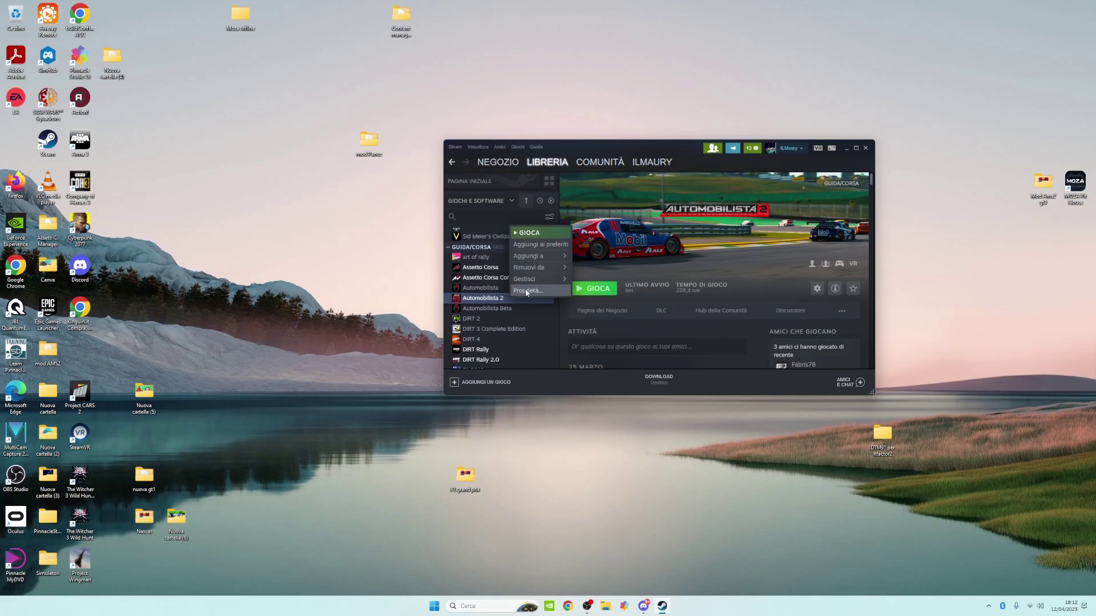
Browse to Automobilista 2's local installation files from its properties and move the Steam windows out of the way.
click(525, 290)
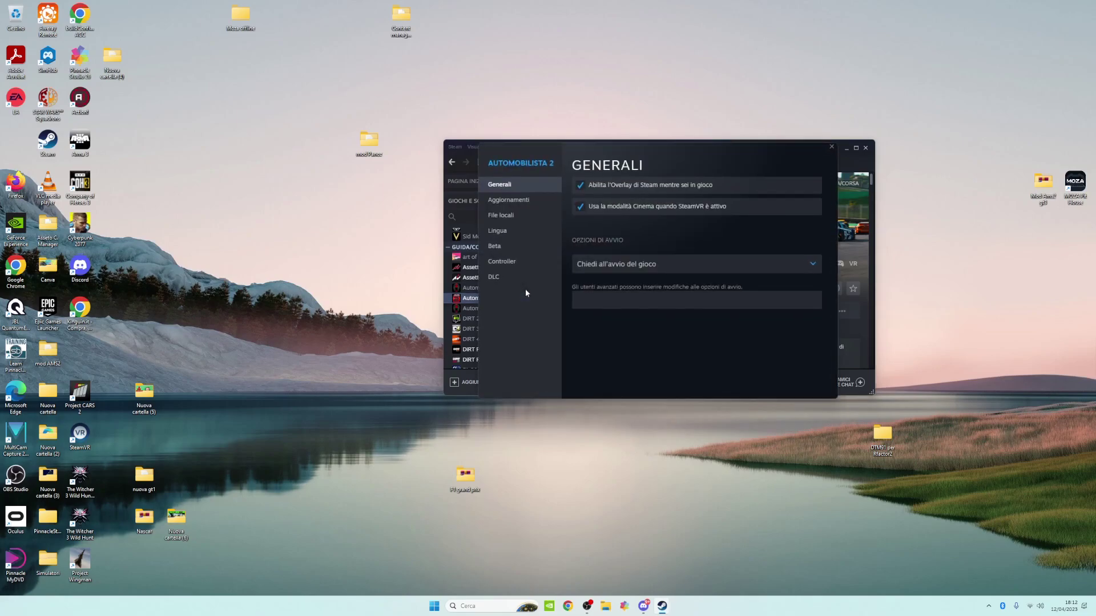
click(501, 215)
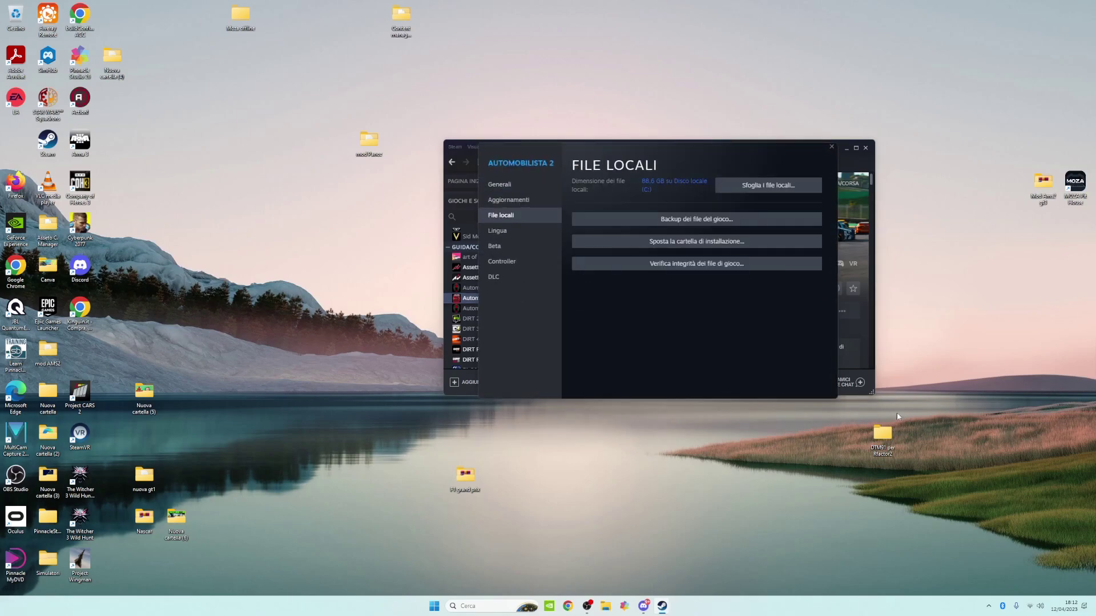
click(766, 185)
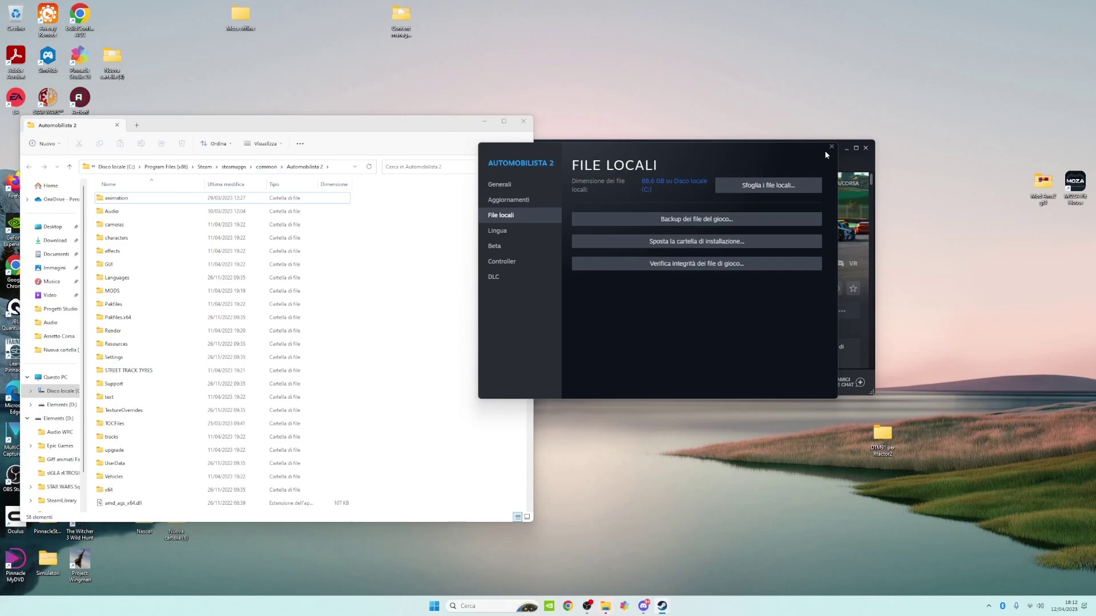
drag(704, 152, 868, 202)
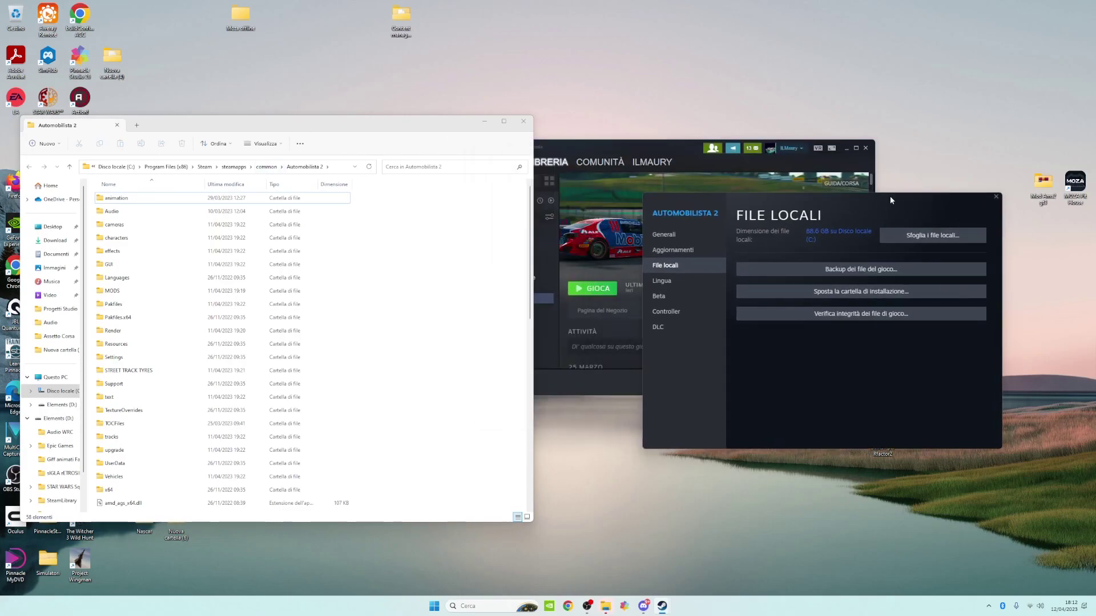
click(845, 148)
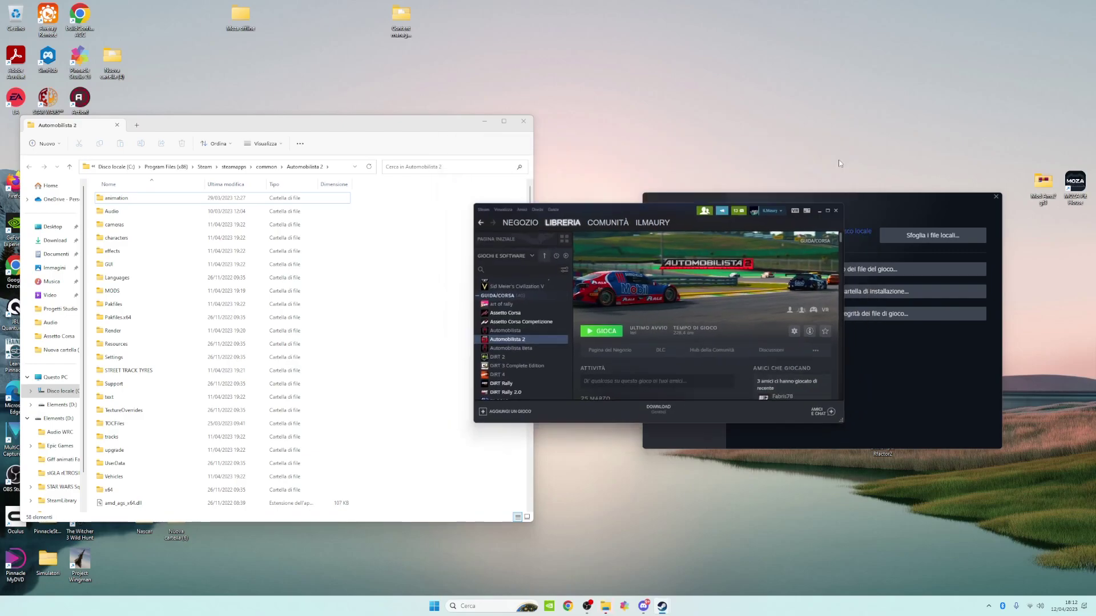
Open the game's MODS folder and the extracted Mods folder inside mod Panoz in side-by-side windows.
drag(251, 122, 693, 112)
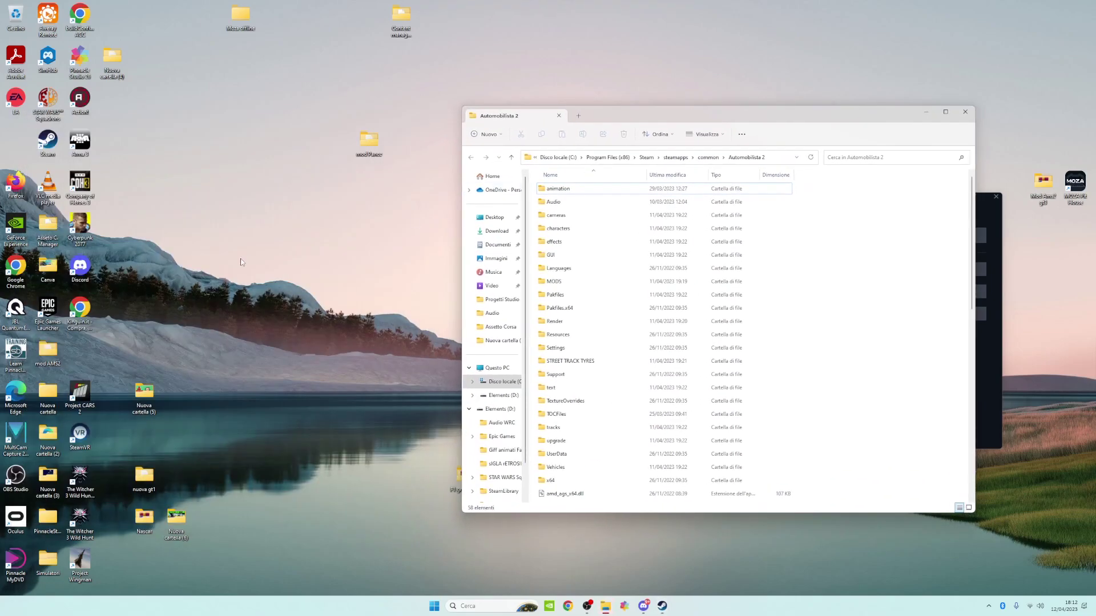
double_click(555, 283)
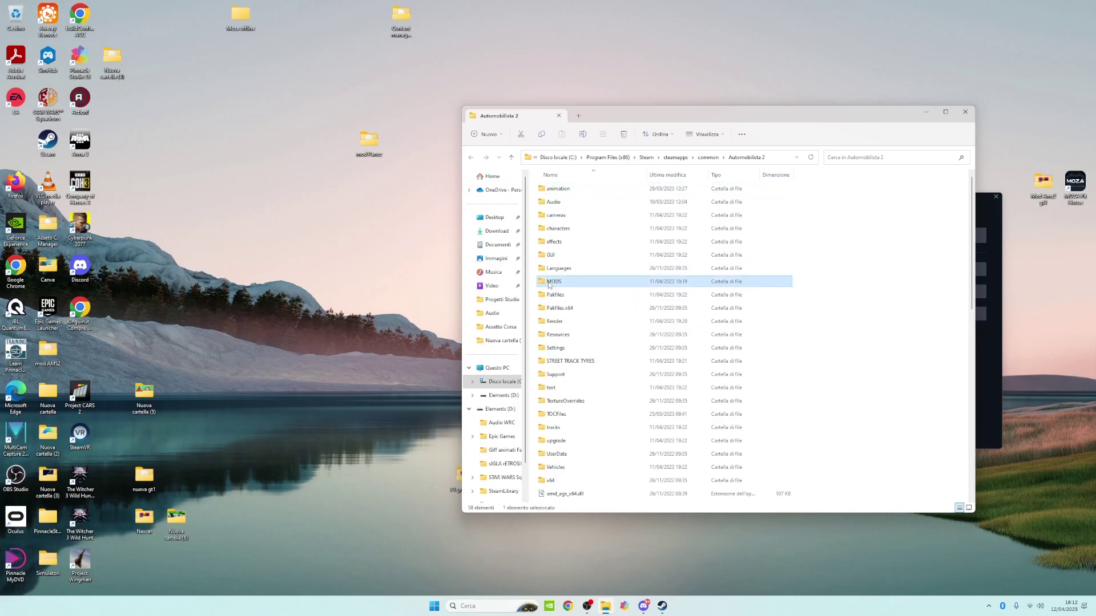
double_click(370, 144)
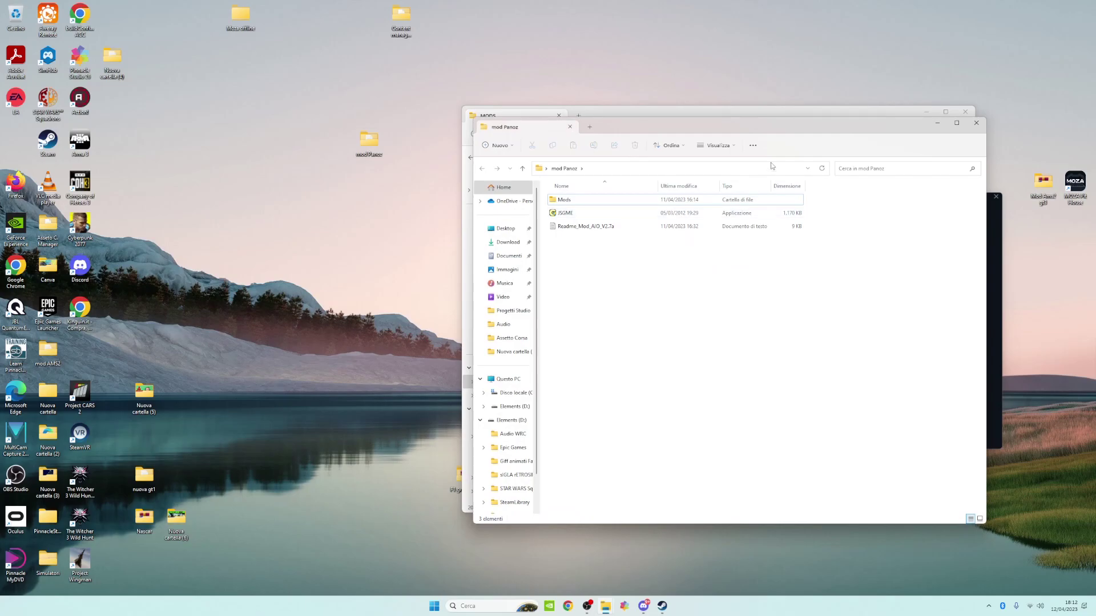
drag(764, 124, 290, 113)
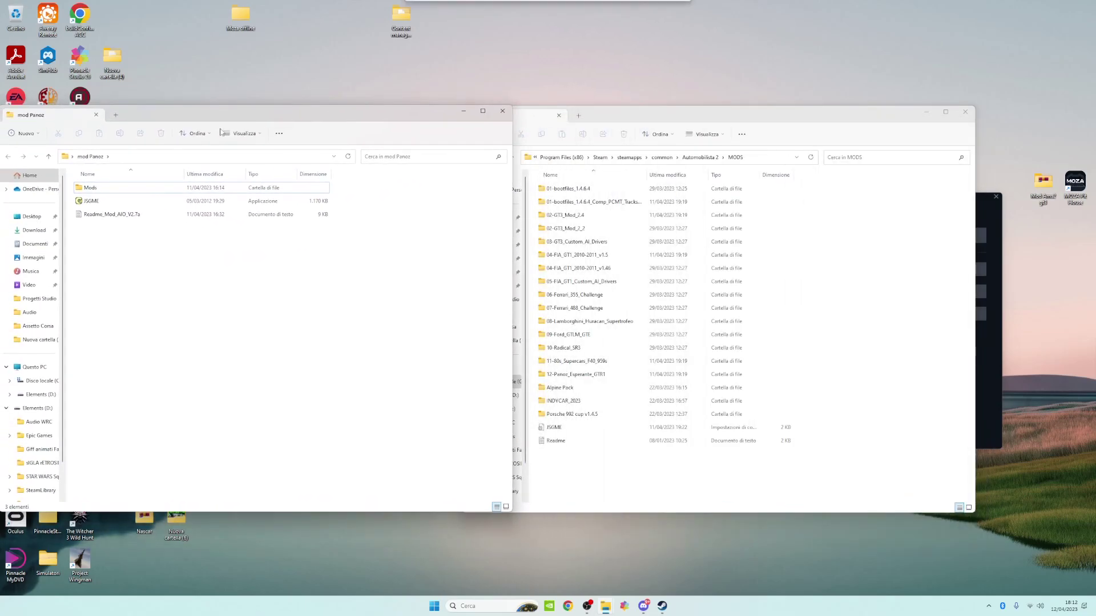
drag(759, 117, 805, 117)
click(80, 192)
double_click(80, 193)
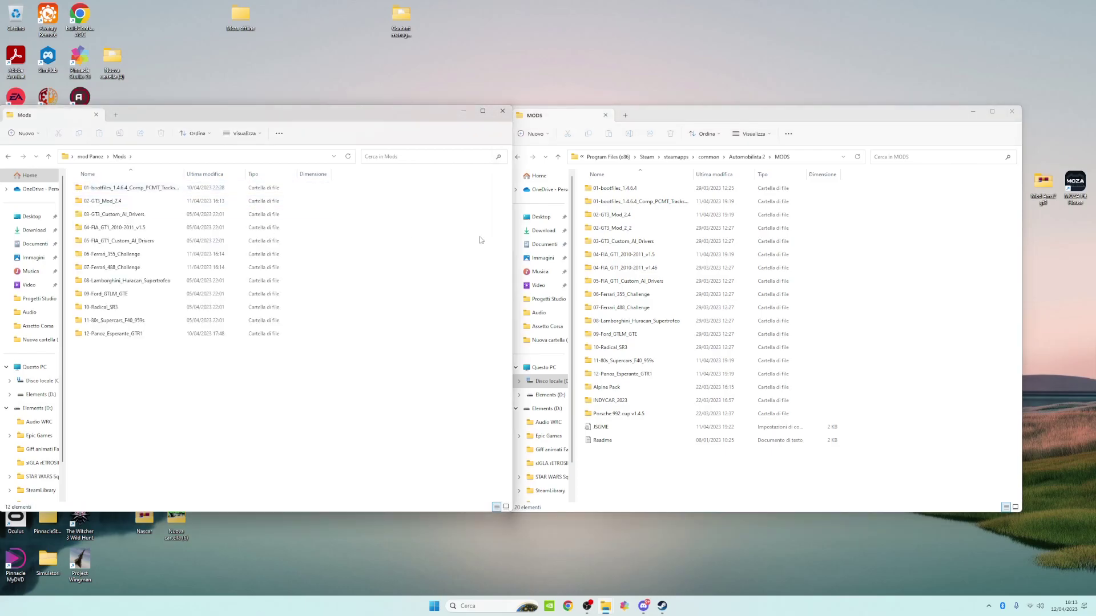
Try to copy all mod folders from the extracted Mods folder into the game's MODS folder.
drag(375, 180, 186, 412)
right_click(308, 321)
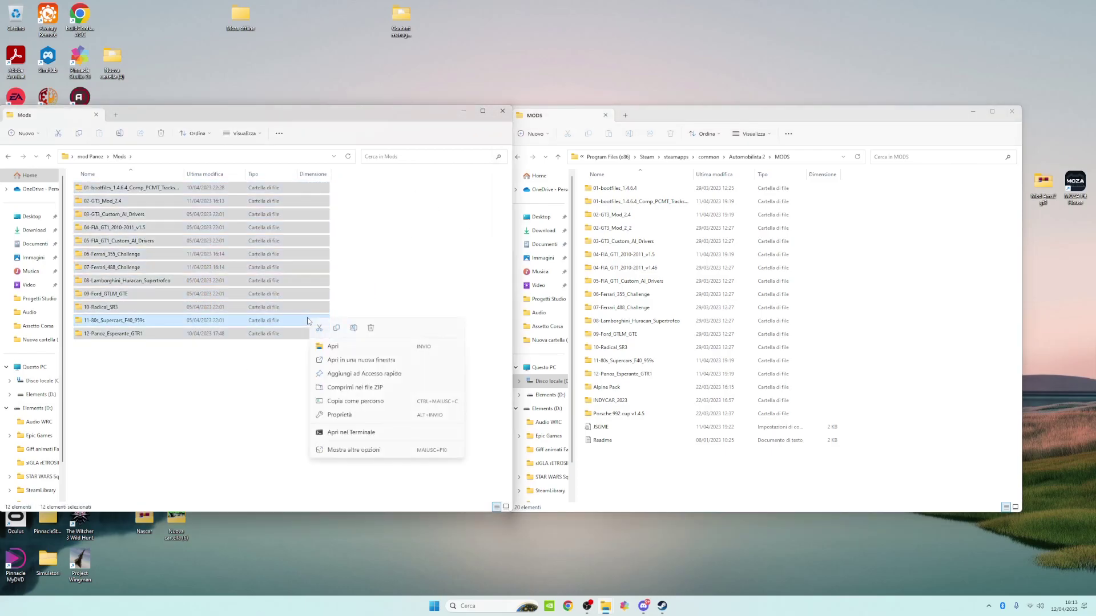
click(336, 328)
right_click(944, 382)
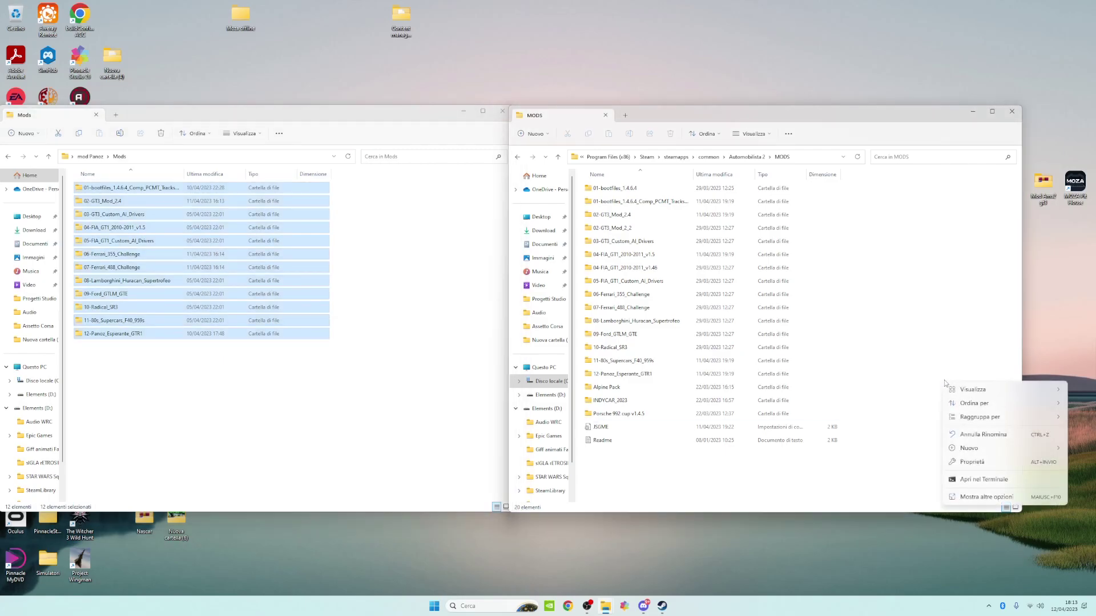
click(924, 348)
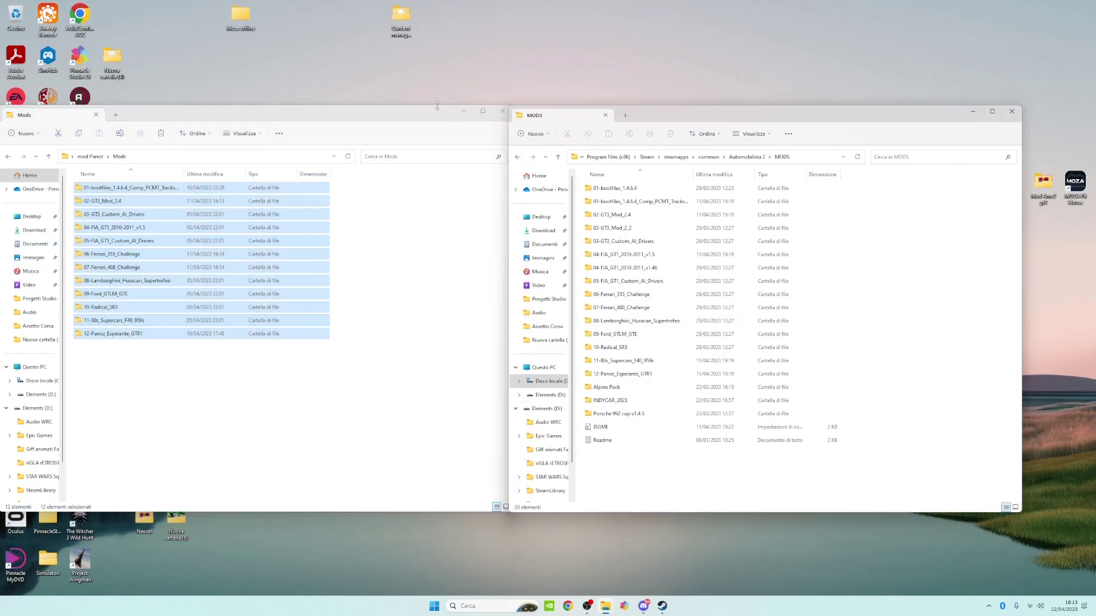
Close the extracted Mods window and launch the JSGME application from the Automobilista 2 main folder.
drag(432, 113, 360, 123)
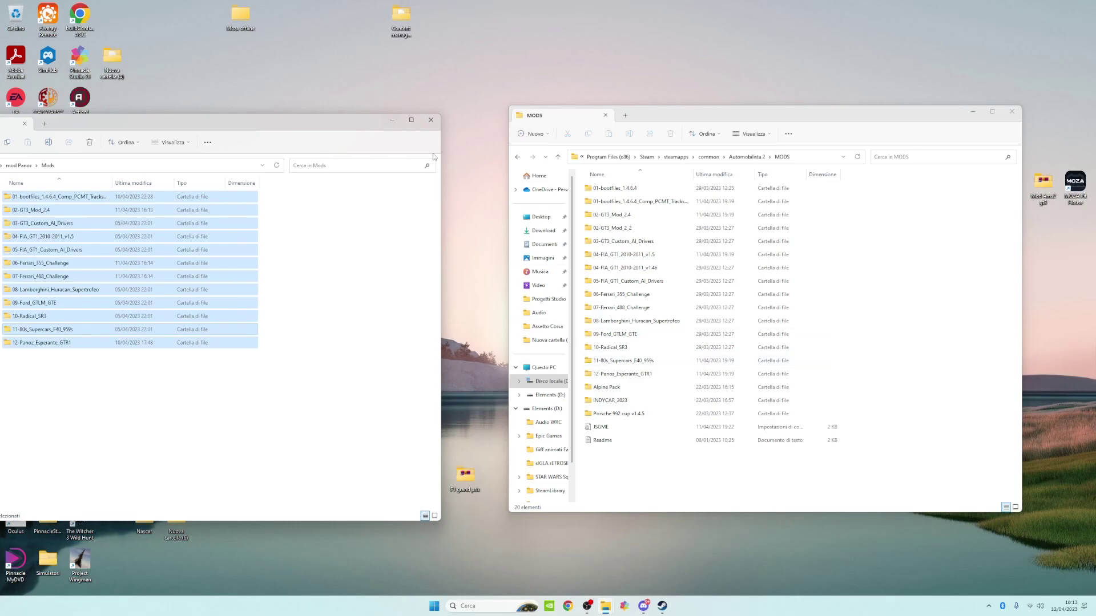
click(434, 125)
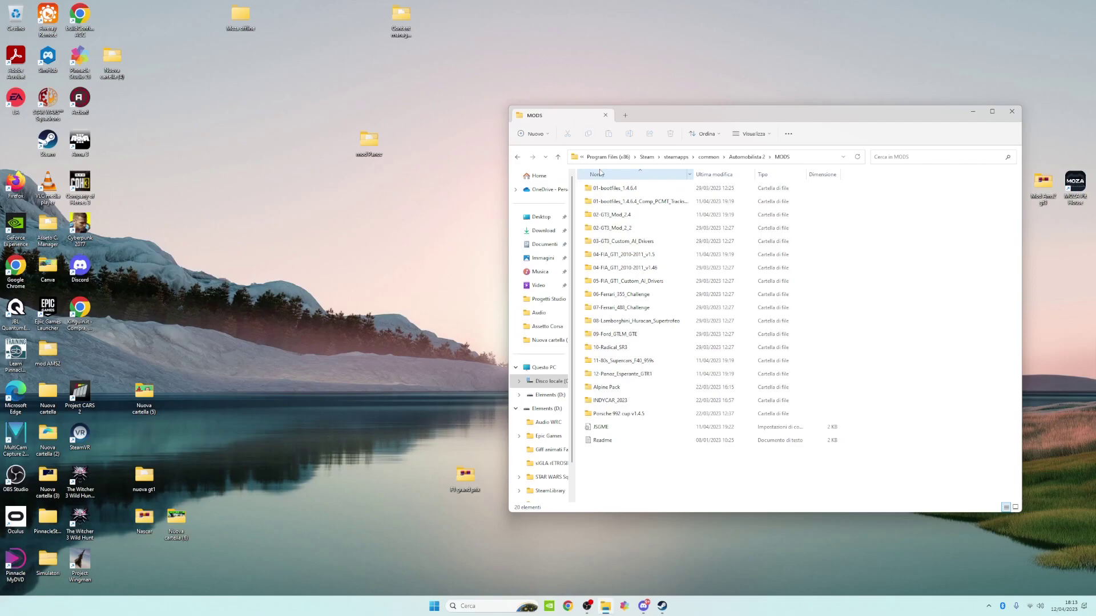
click(517, 157)
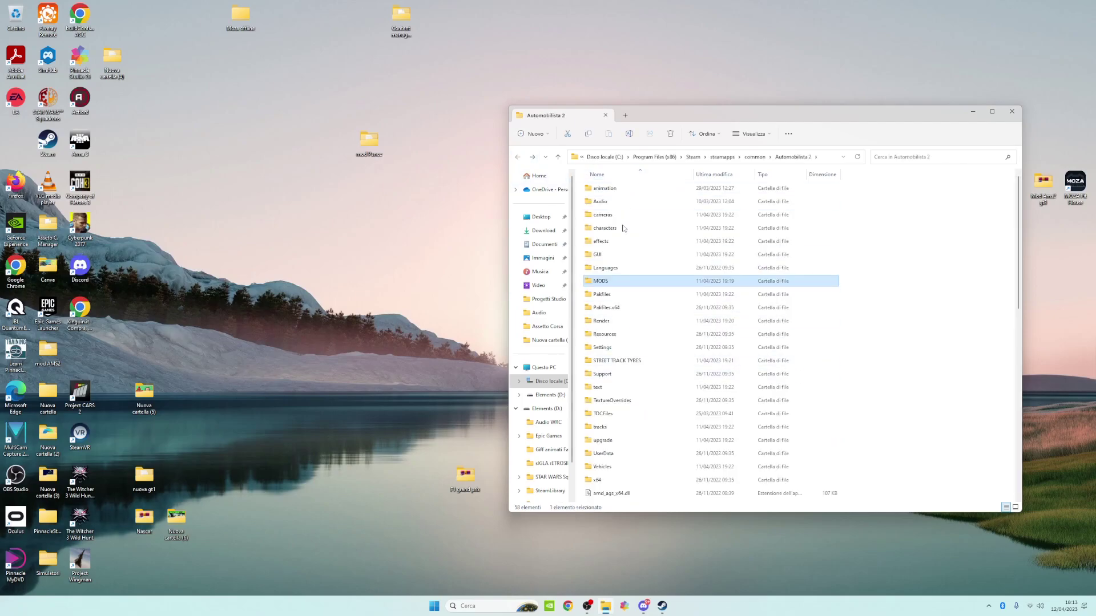
scroll(691, 313, down, 10)
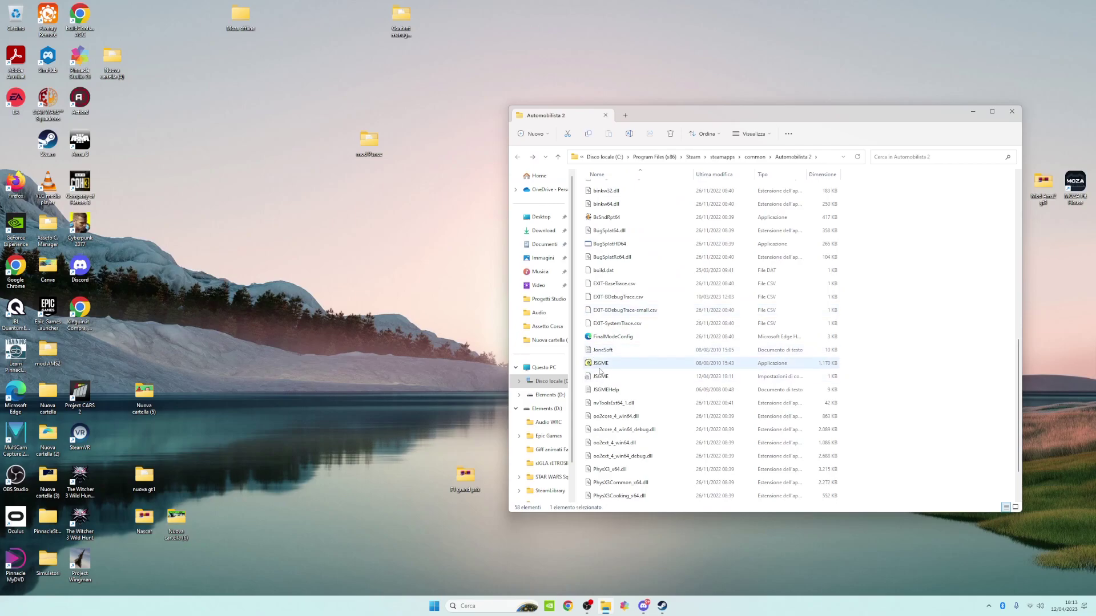
double_click(609, 365)
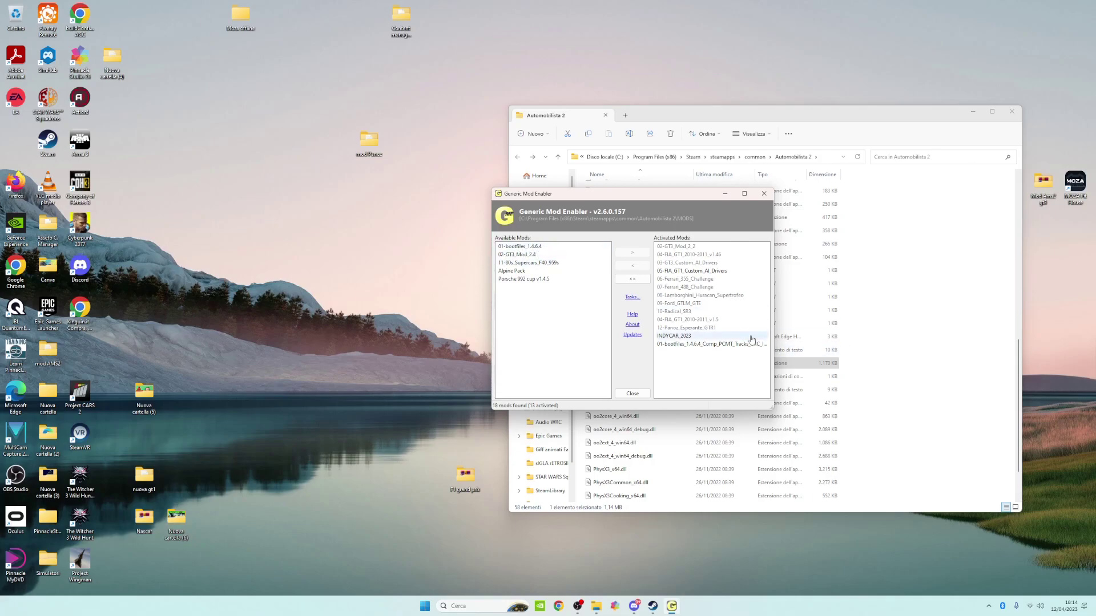
Examine the activated 01-bootfiles entry and the available 02-GT3_Mod_2.4 in the mod enabler, then close it.
click(699, 346)
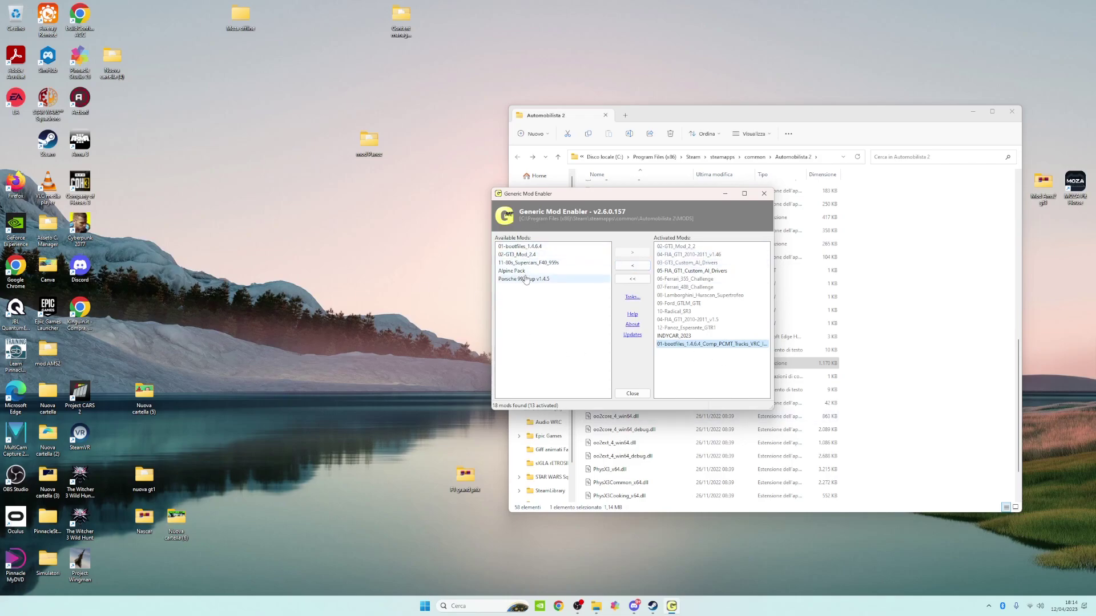
click(519, 255)
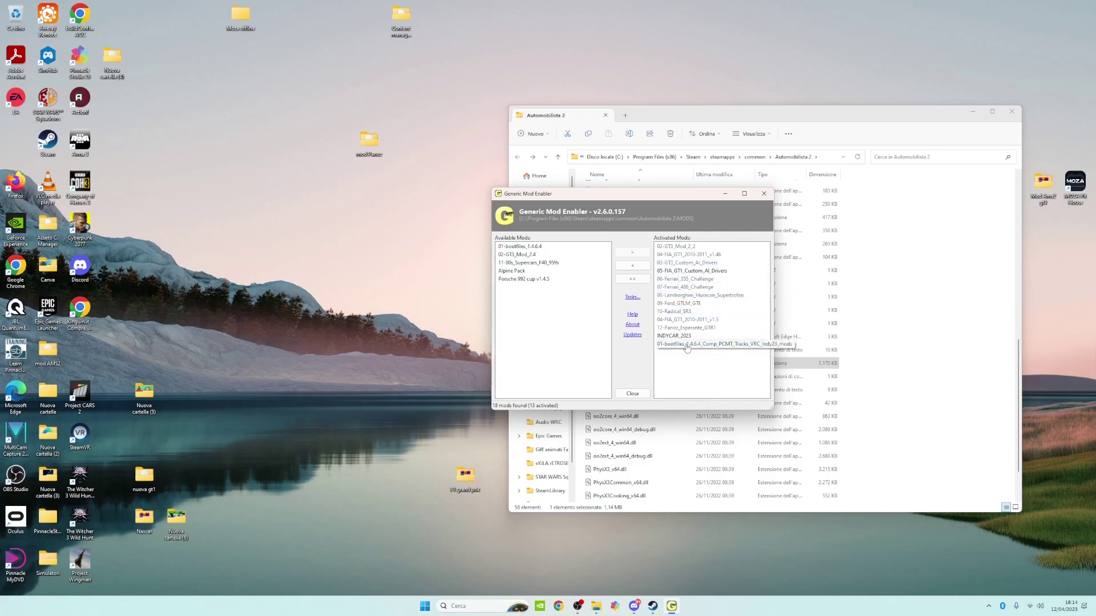
click(632, 393)
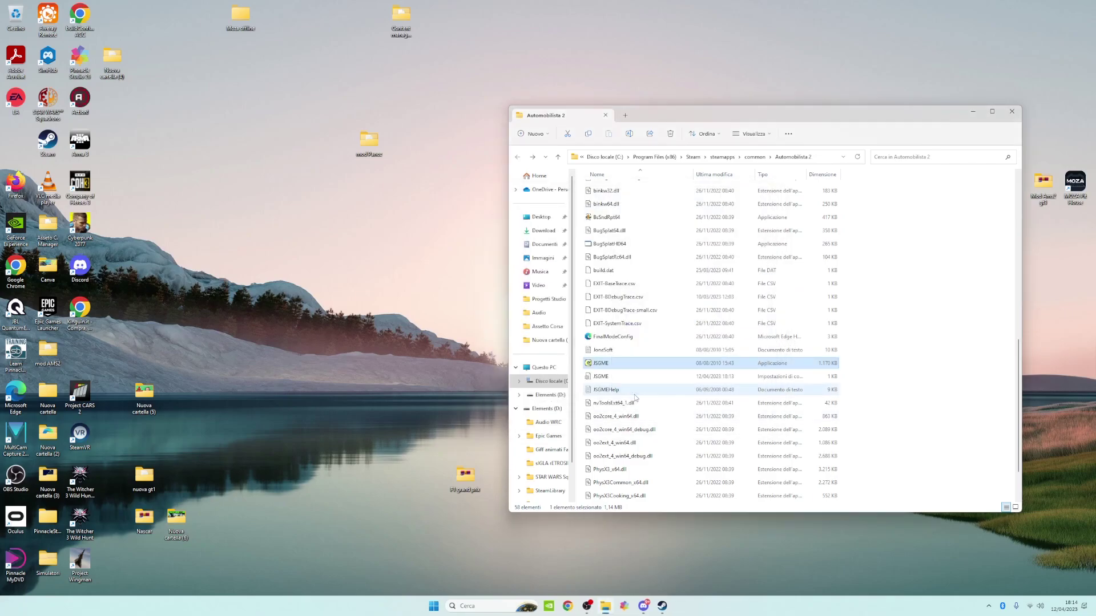